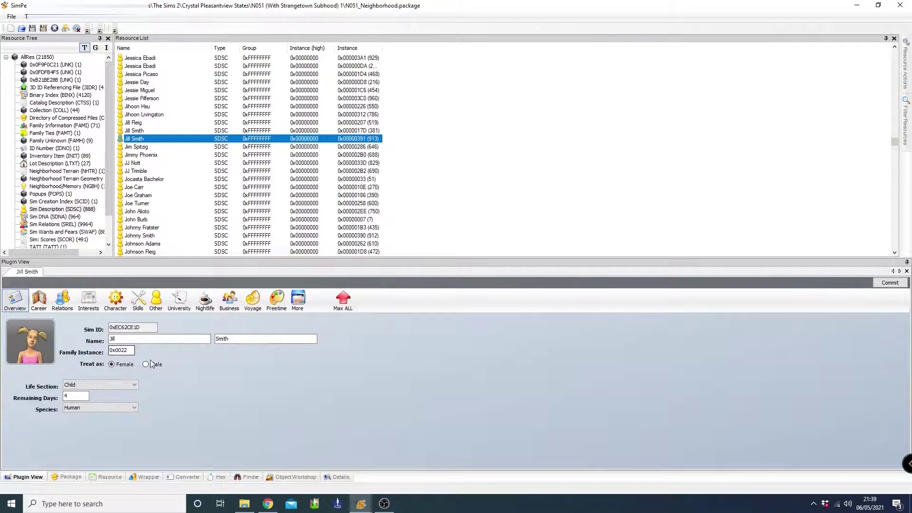
Open Jill Smith's character file N051_User00759 and select all 62 of its resources
left_click(298, 303)
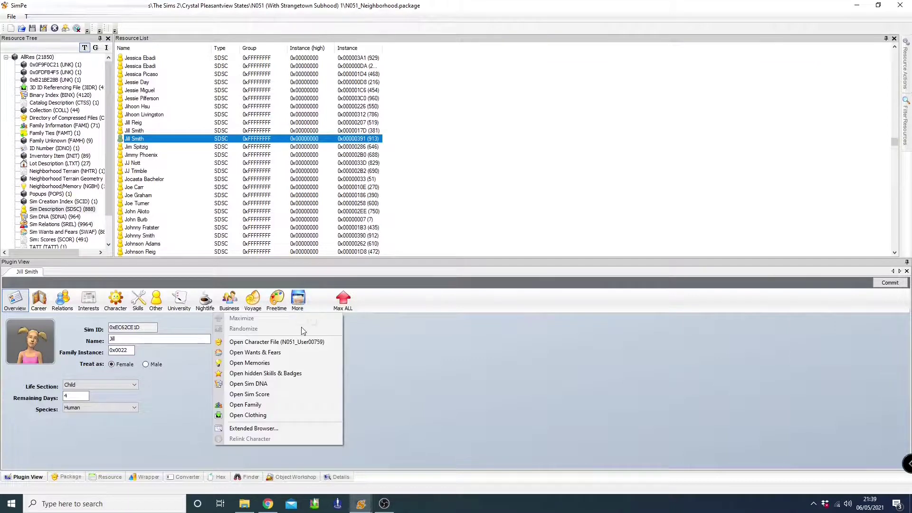
left_click(301, 344)
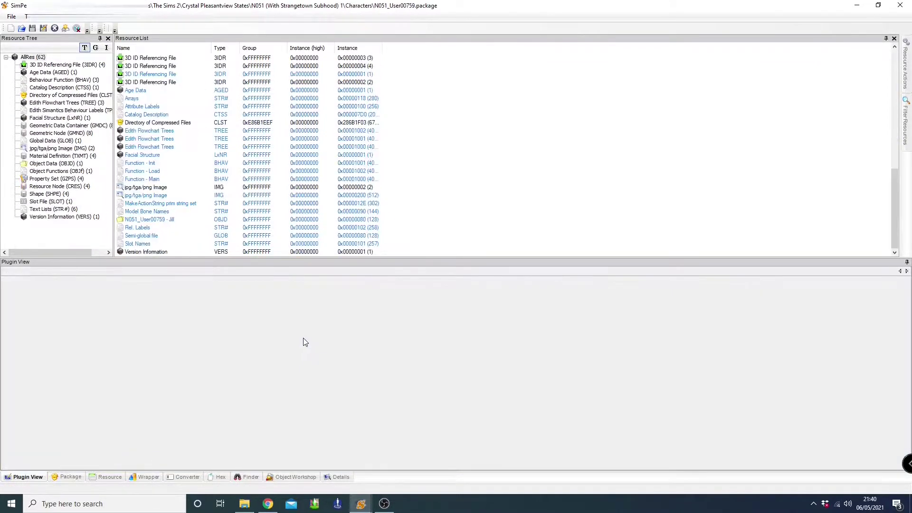
left_click(155, 60)
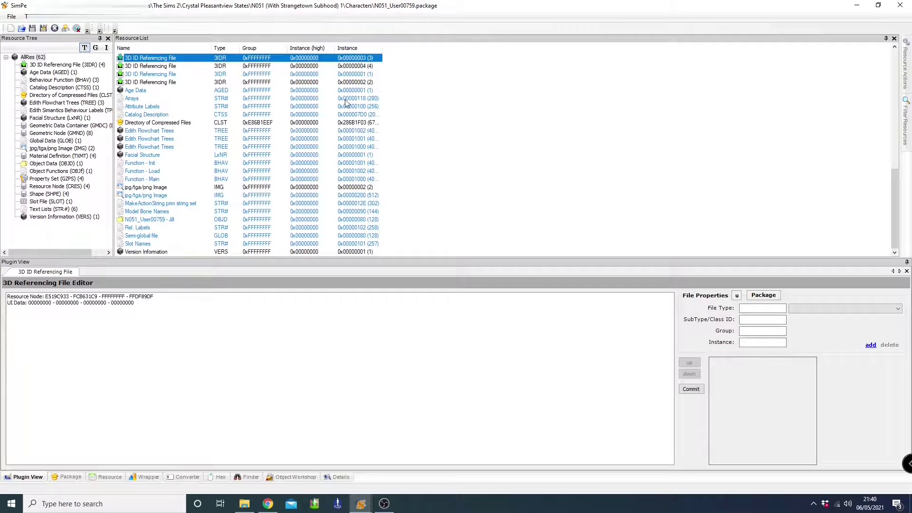
key("ctrl+a")
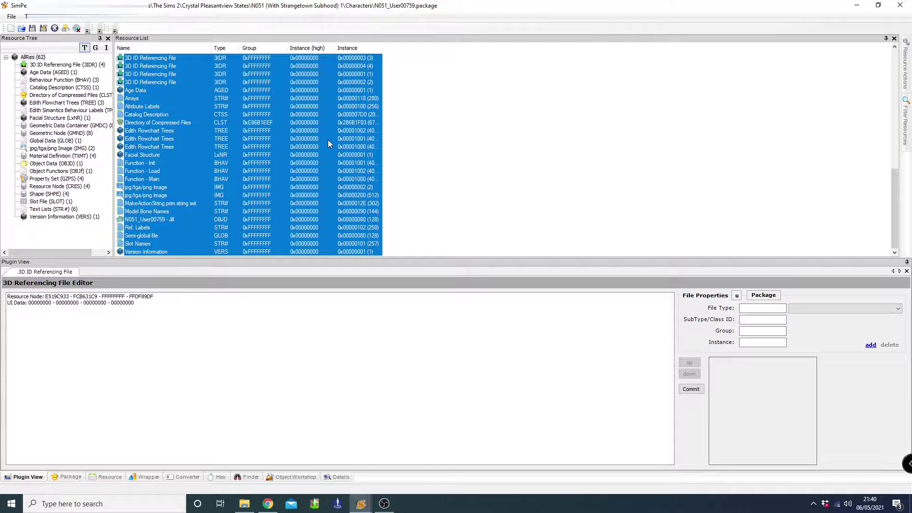
right_click(281, 147)
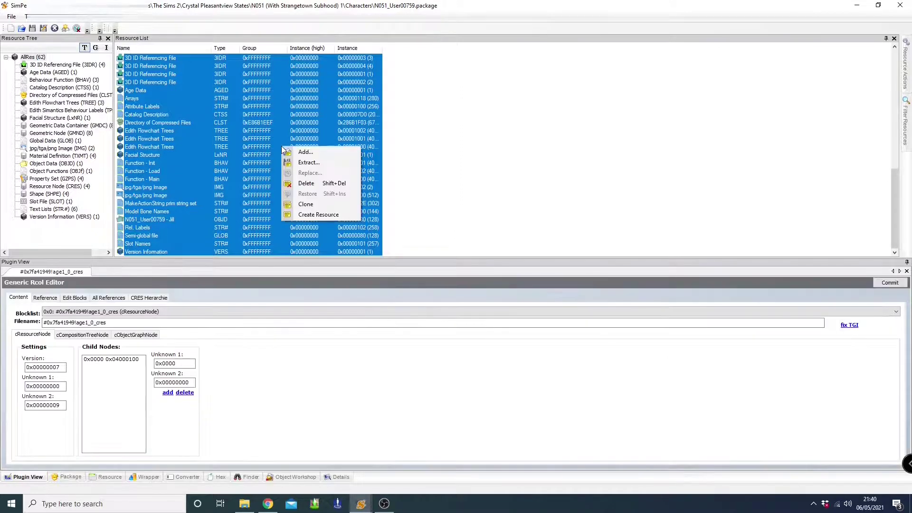
Extract all selected resources into a newly created destination folder
left_click(308, 163)
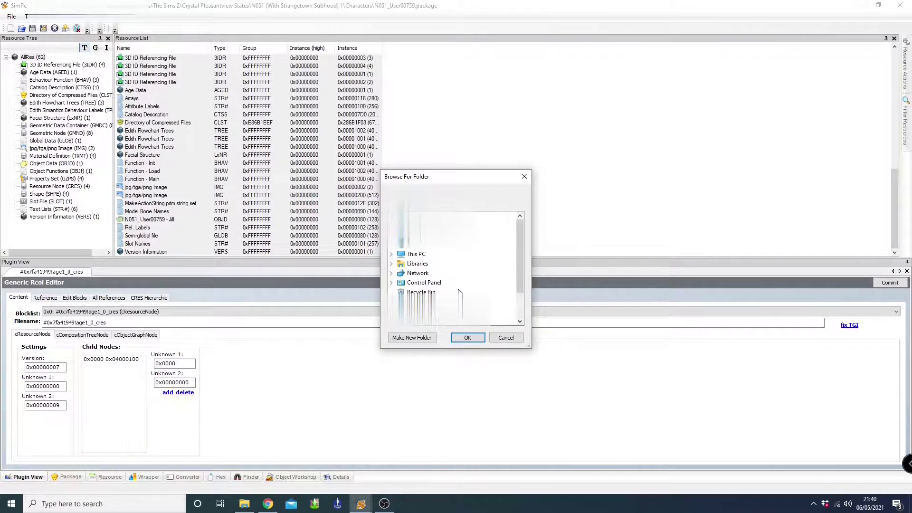
scroll(470, 283, "down", 1)
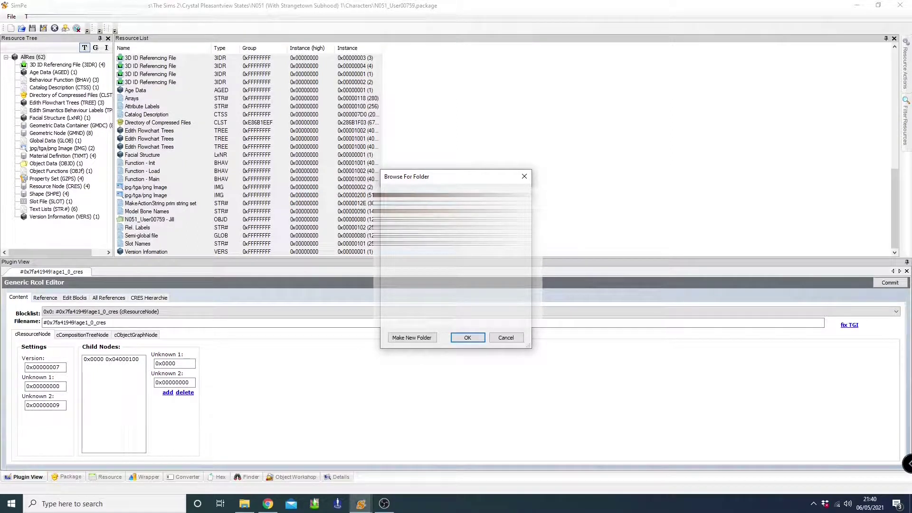
left_click(411, 337)
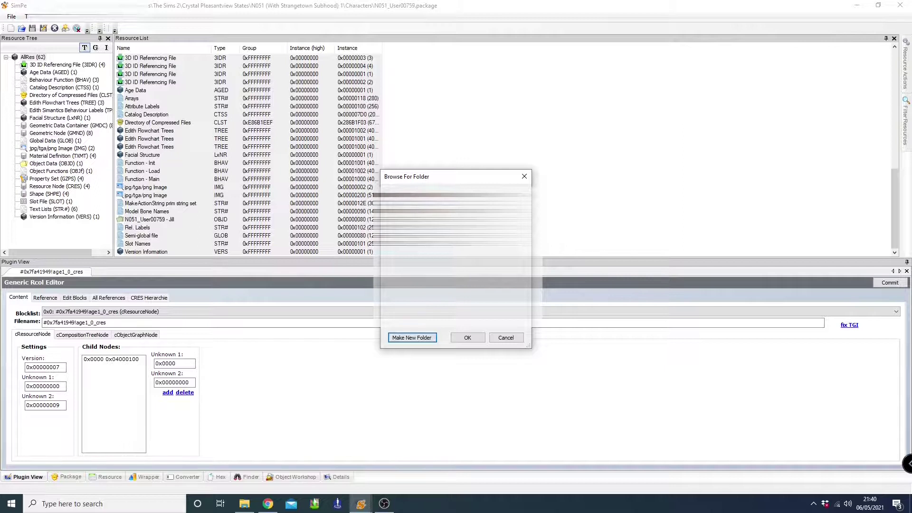
key("shift+F10")
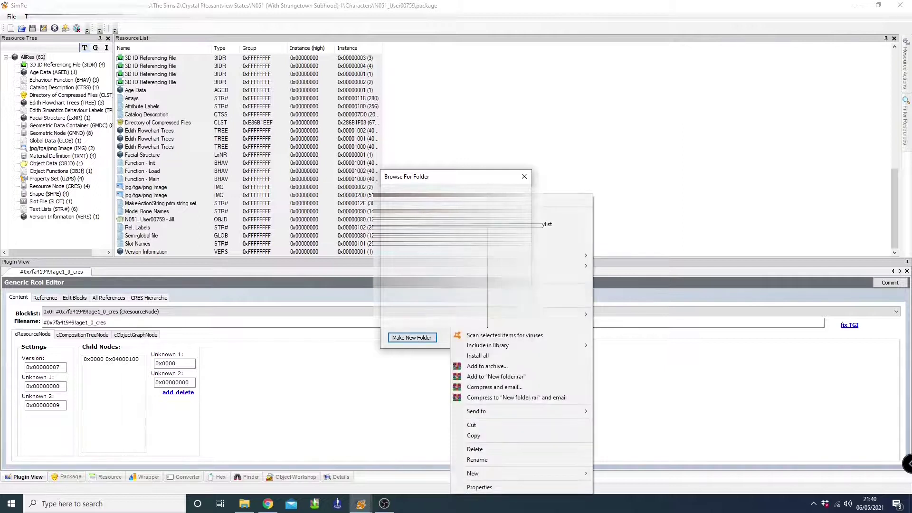
key("Escape")
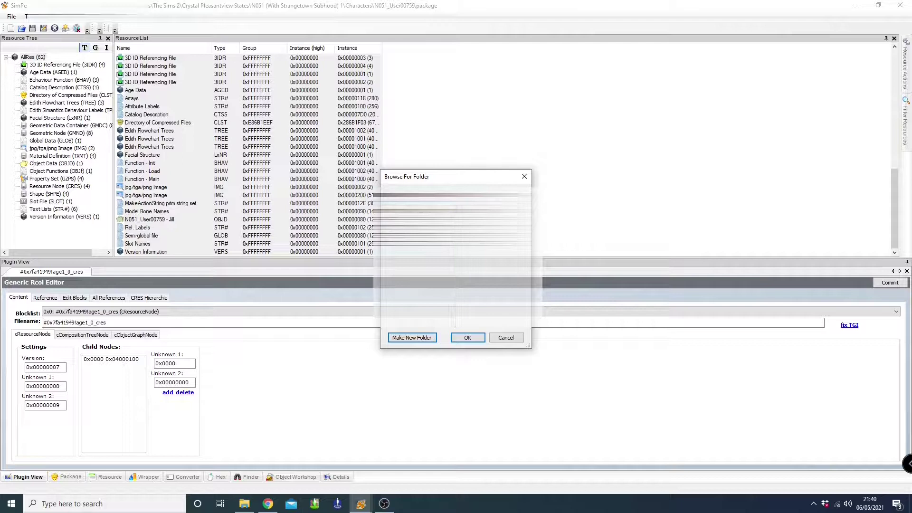
left_click(473, 338)
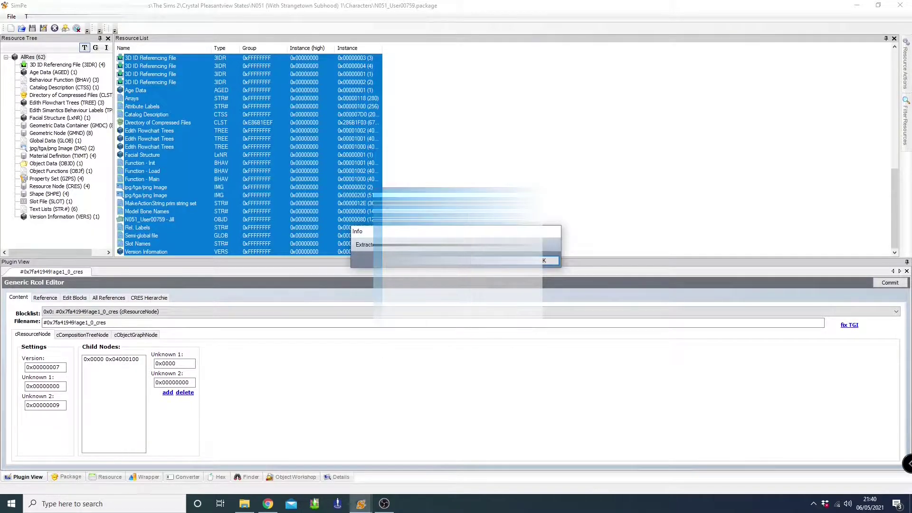
Dismiss the extraction notice and close the character package and the neighborhood folder window
left_click(550, 262)
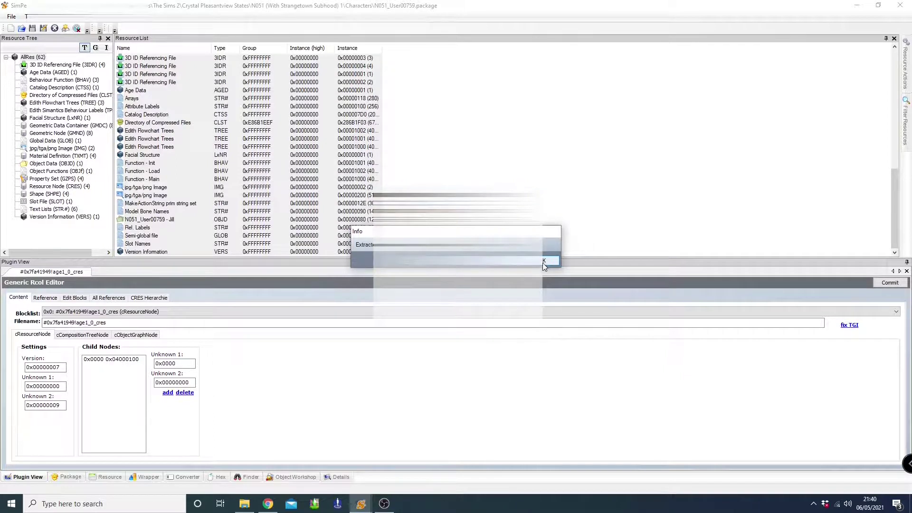
left_click(908, 6)
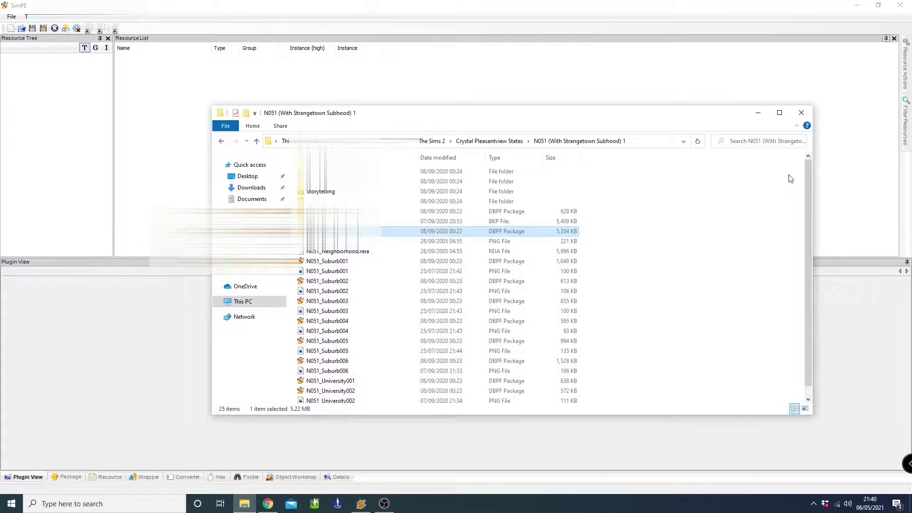
left_click(801, 113)
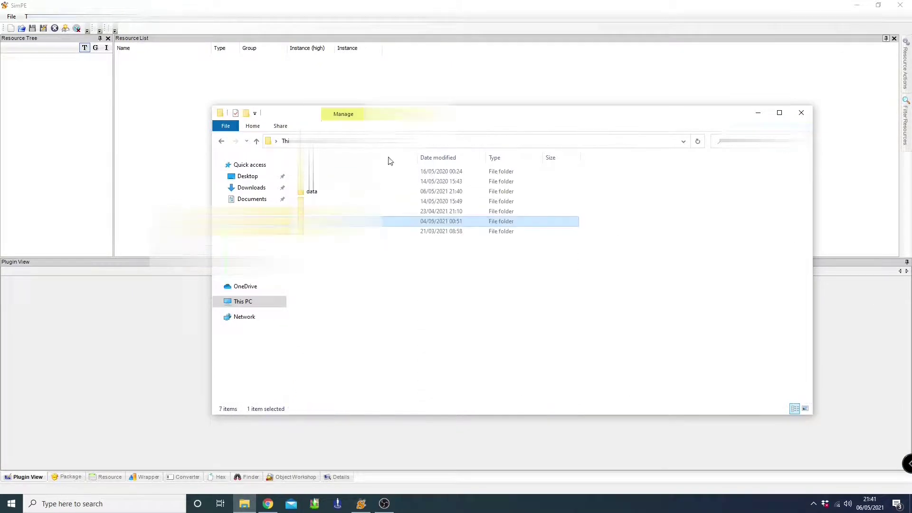
Delete the package file, Version Information, Image, Object Functions, Object Data and other folders from data
double_click(312, 191)
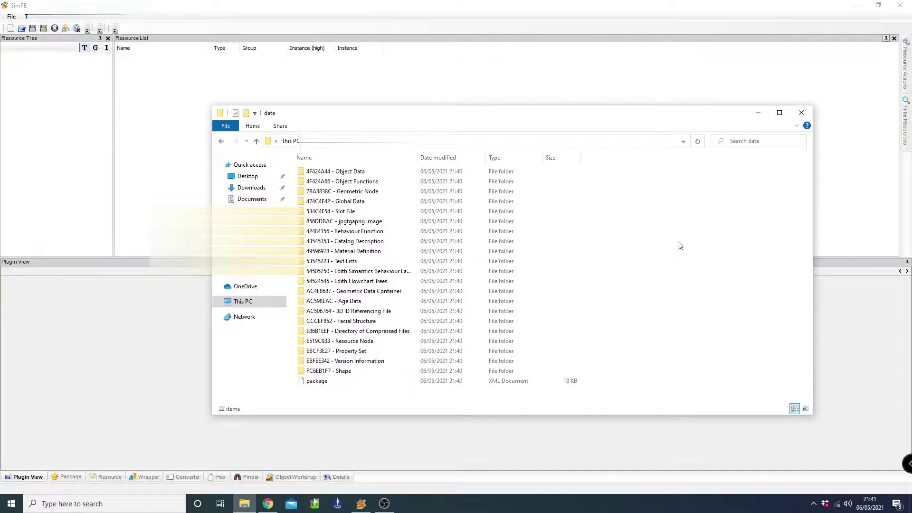
left_click(345, 382)
left_click(370, 364, "ctrl")
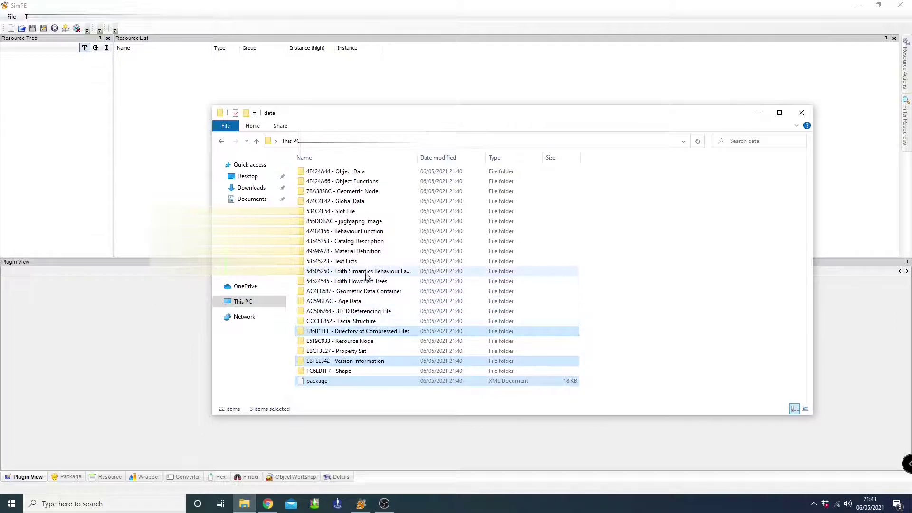
left_click(366, 221, "ctrl")
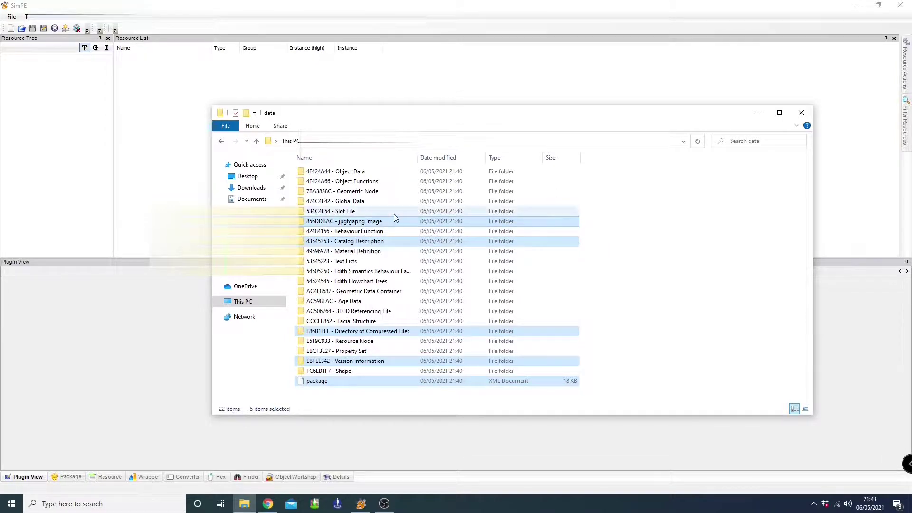
left_click(388, 182, "ctrl")
left_click(387, 173, "ctrl")
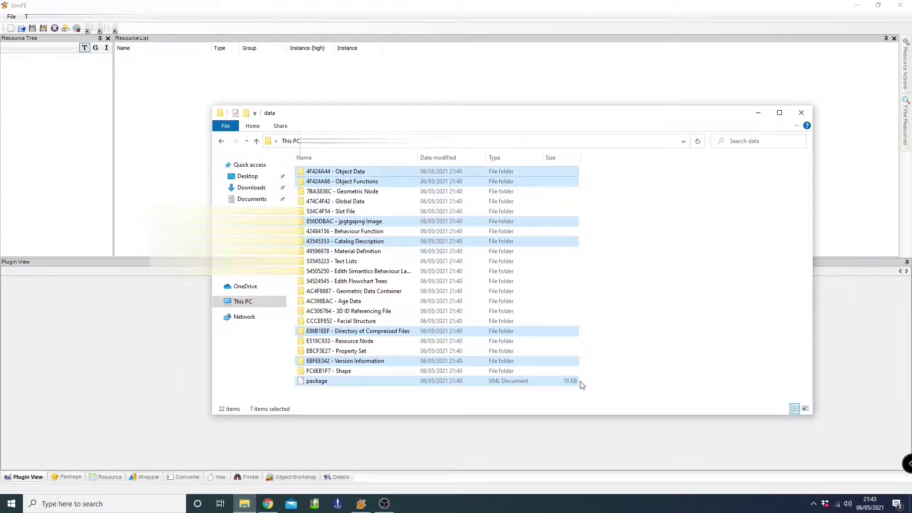
right_click(561, 177)
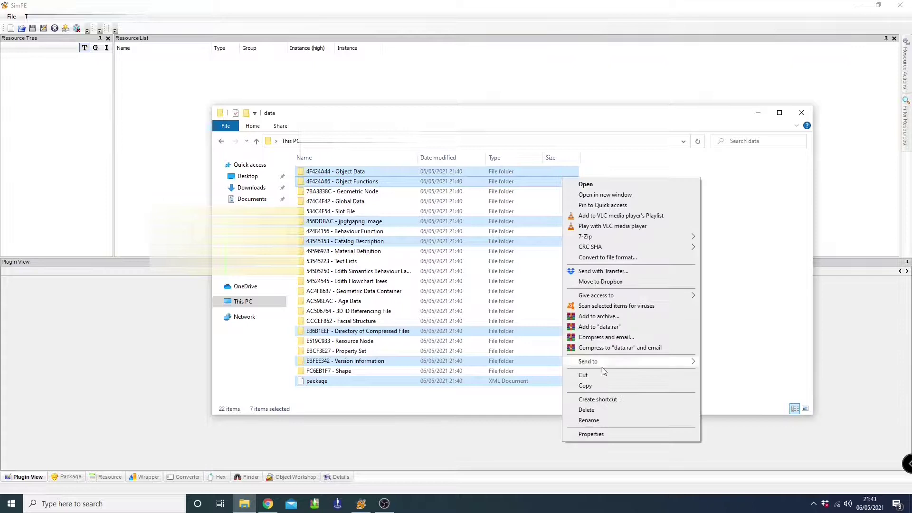
left_click(586, 409)
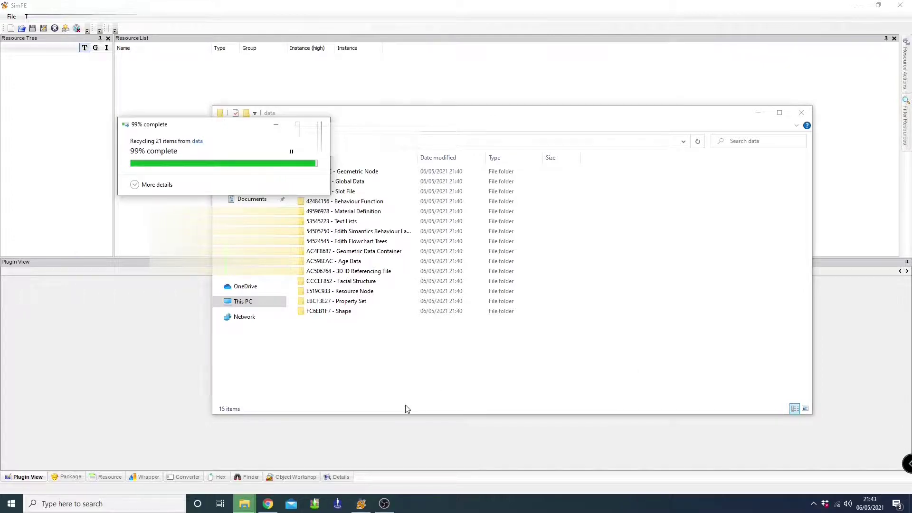
left_click(252, 507)
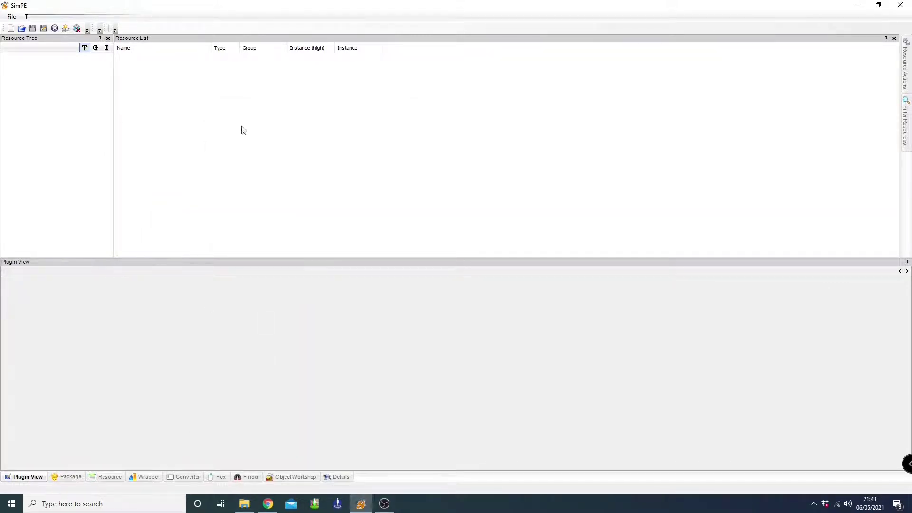
Load the second neighborhood (N006) from the Tools > Neighborhood Browser
left_click(28, 17)
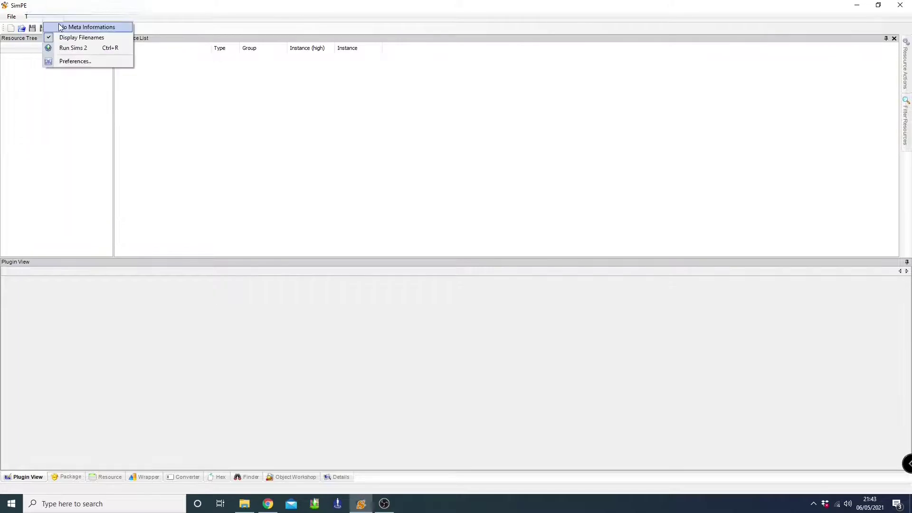
mouse_move(57, 30)
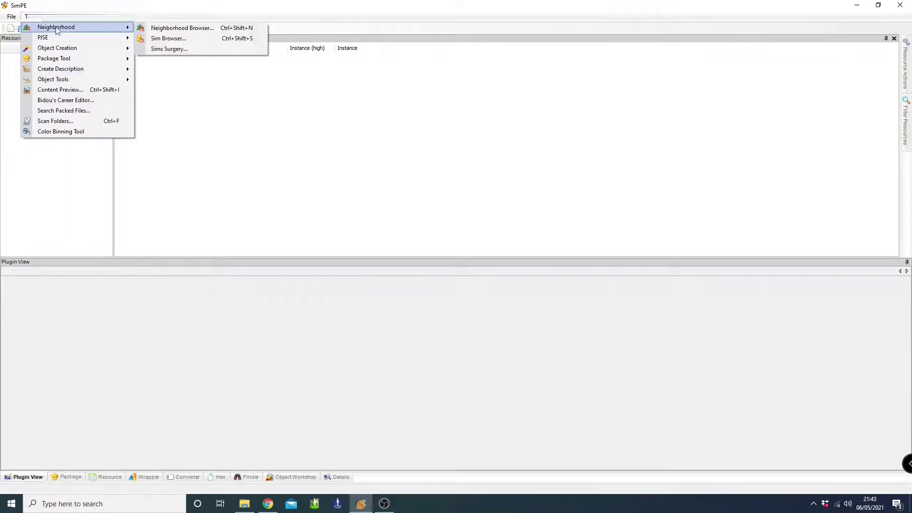
left_click(164, 28)
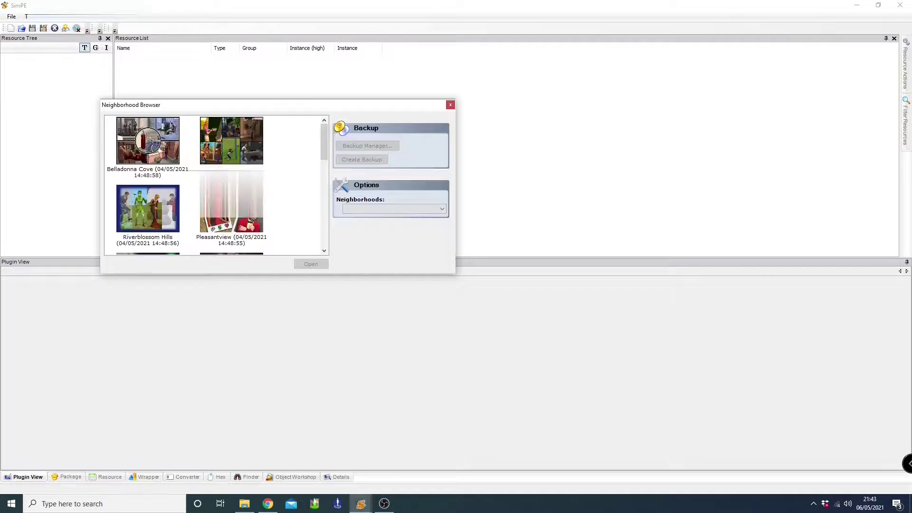
scroll(307, 195, "down", 5)
scroll(190, 186, "up", 3)
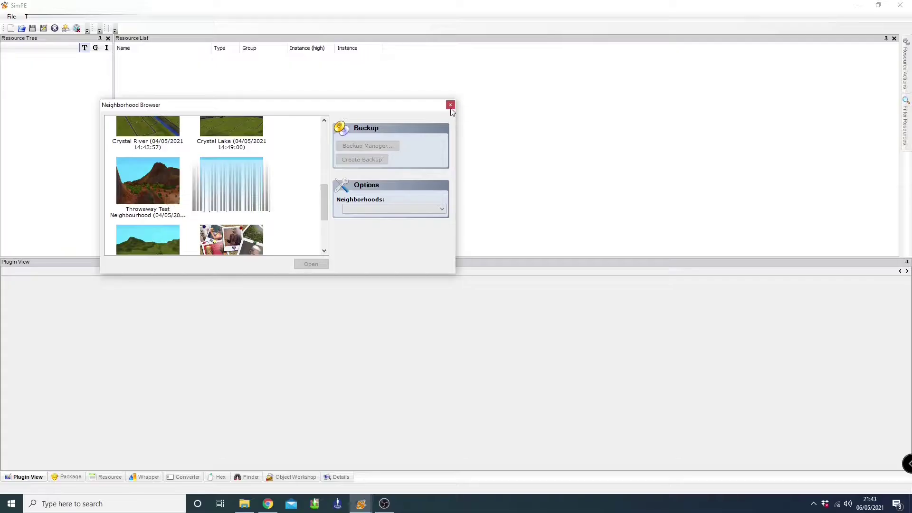
double_click(238, 209)
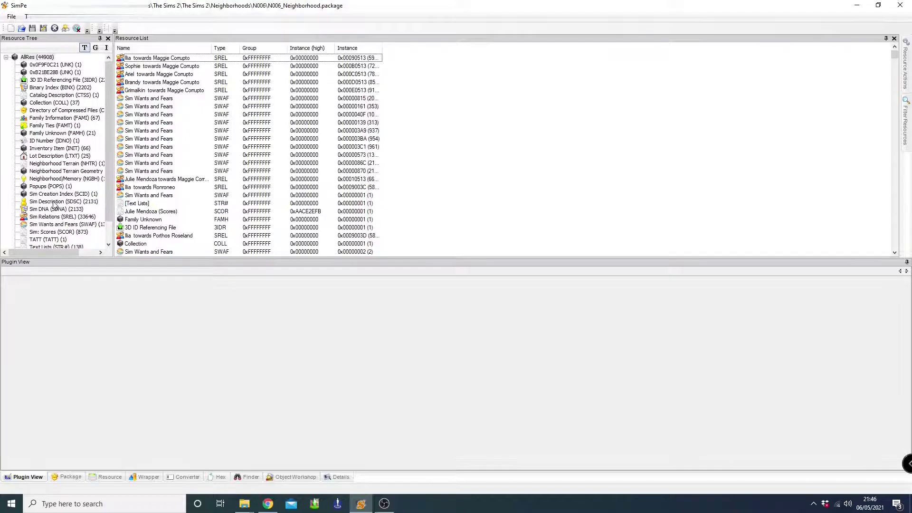
List the neighborhood's Sim Descriptions (SDSC) sorted by name and scroll to Jill Smith
left_click(53, 202)
left_click(149, 48)
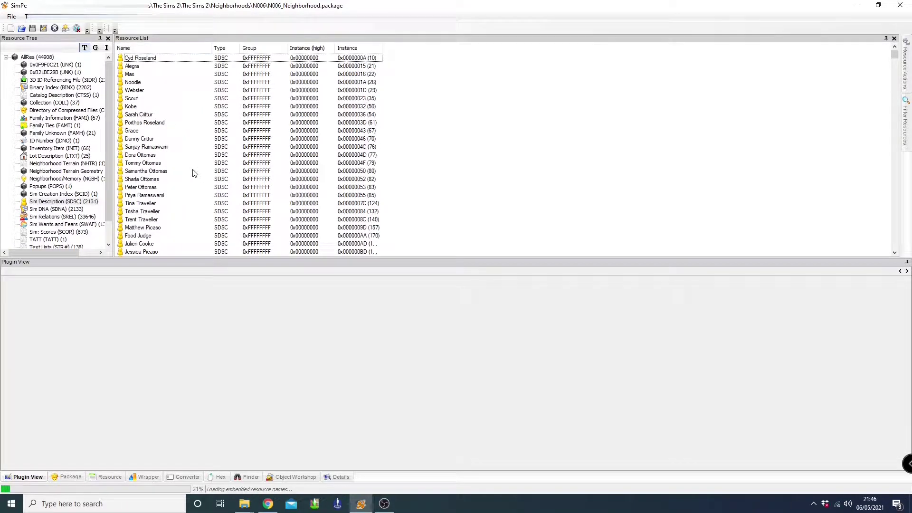
scroll(221, 202, "down", 12)
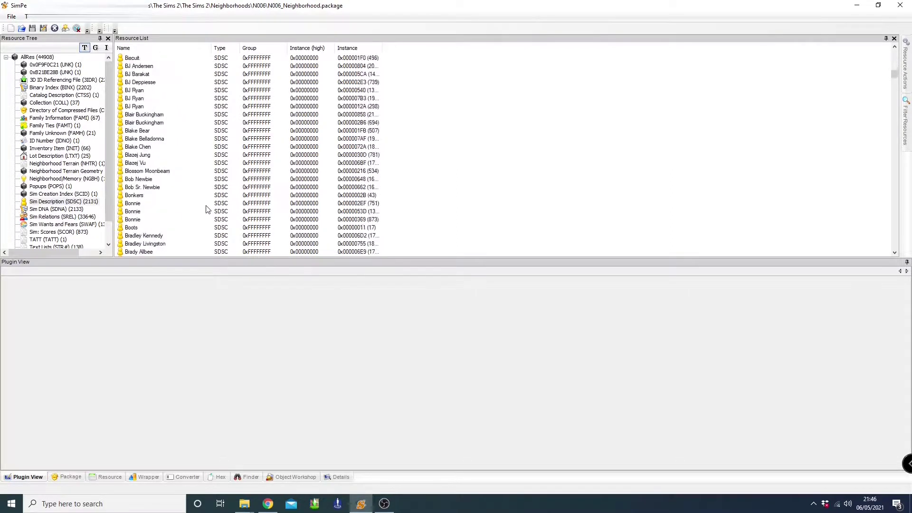
scroll(206, 210, "down", 20)
scroll(207, 210, "down", 20)
scroll(206, 211, "down", 20)
scroll(206, 211, "down", 20)
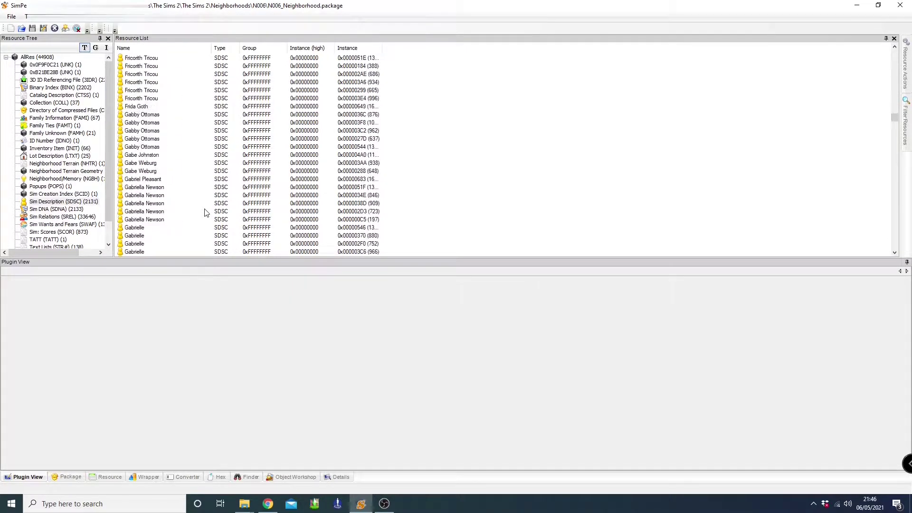
scroll(207, 213, "down", 20)
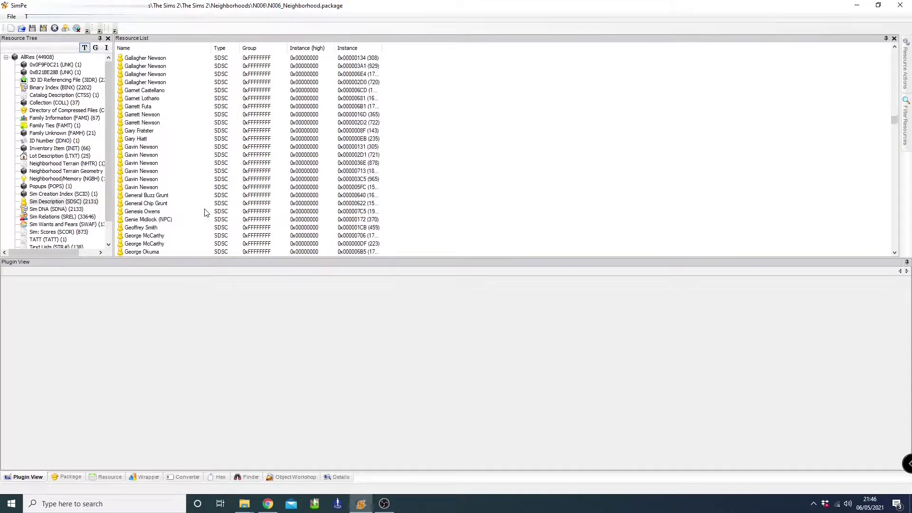
scroll(207, 213, "down", 20)
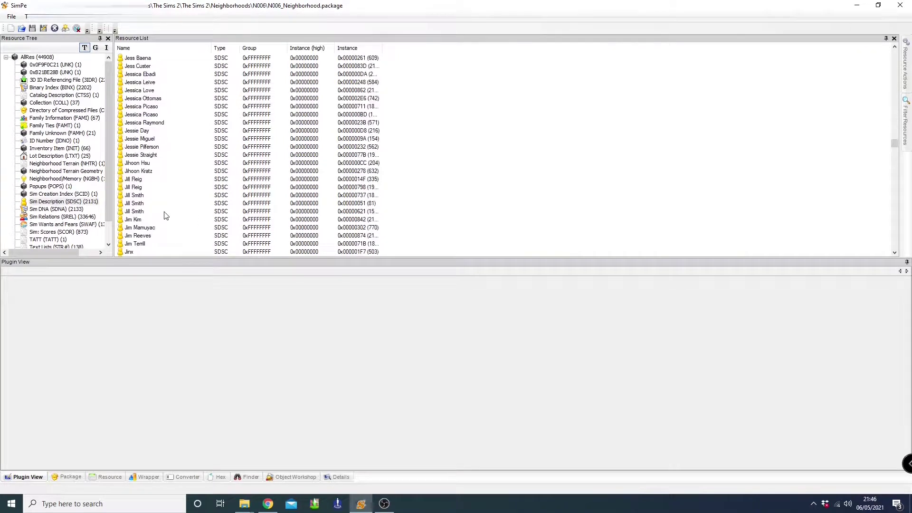
left_click(147, 212)
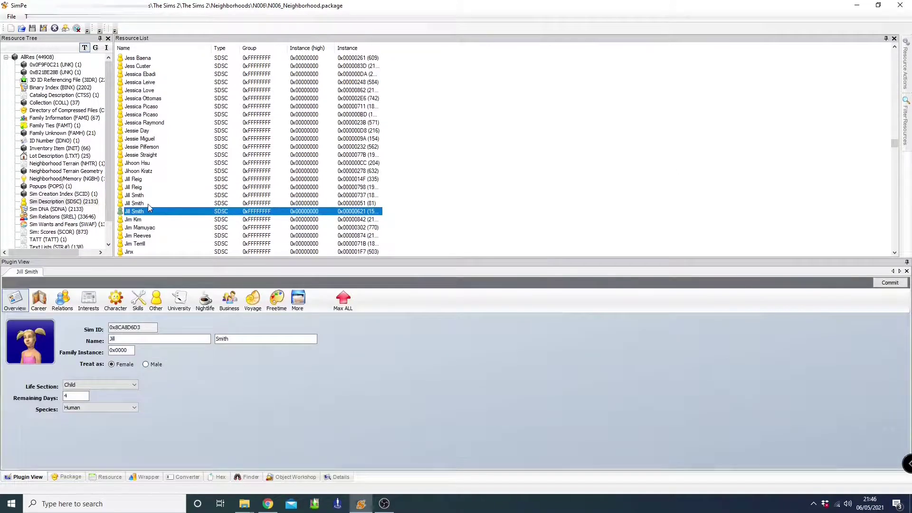
left_click(148, 204)
key("Up")
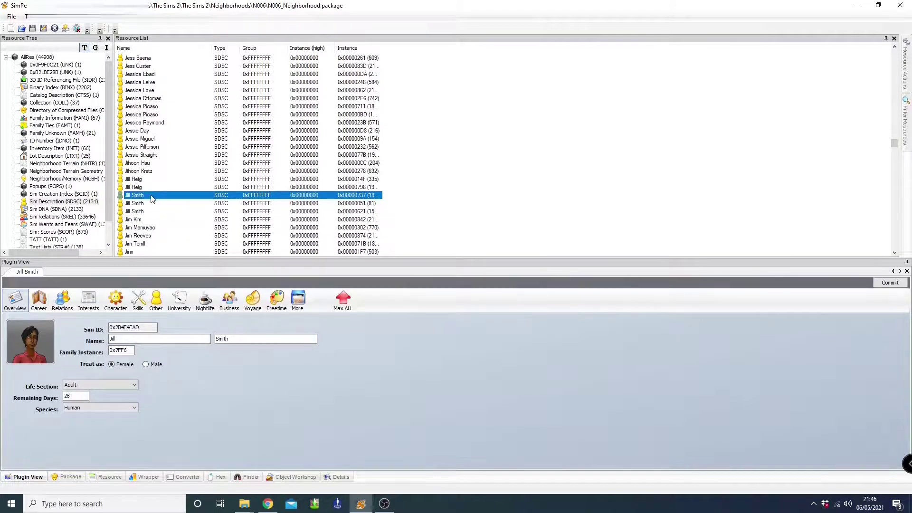
left_click(146, 212)
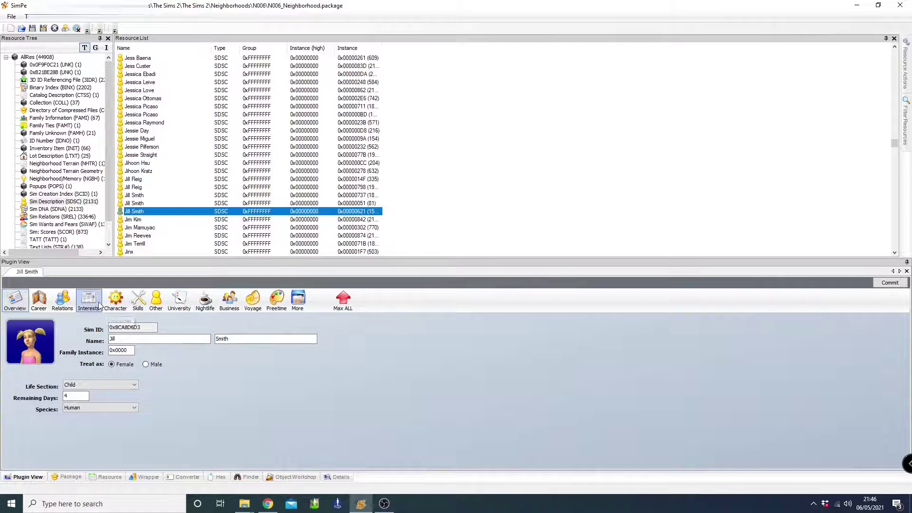
Change the Unlinked value from 0x0001 to 0x0000 on the Other tab, commit, and save the neighborhood
left_click(156, 303)
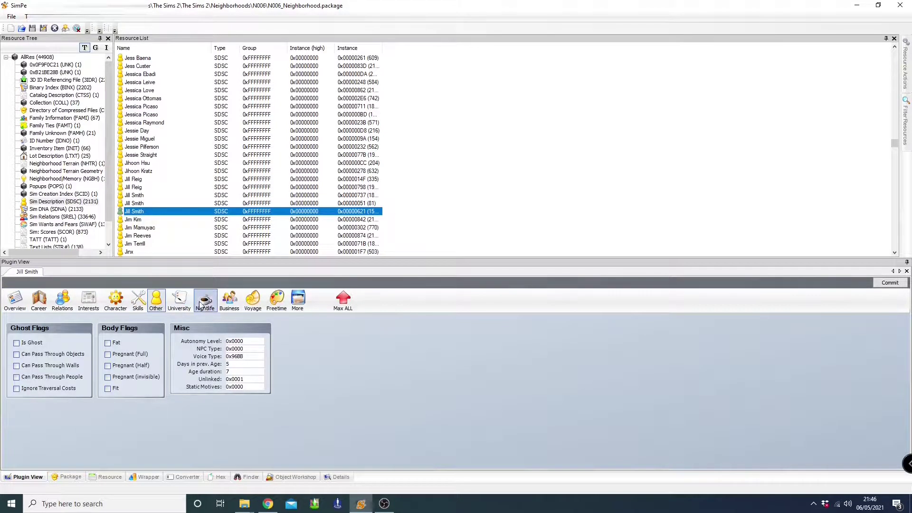
left_click(251, 380)
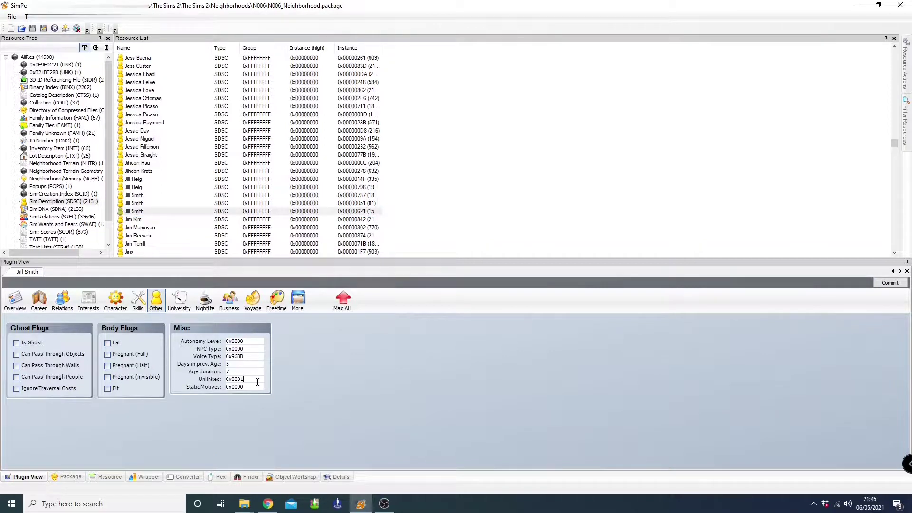
left_click(891, 284)
left_click(33, 28)
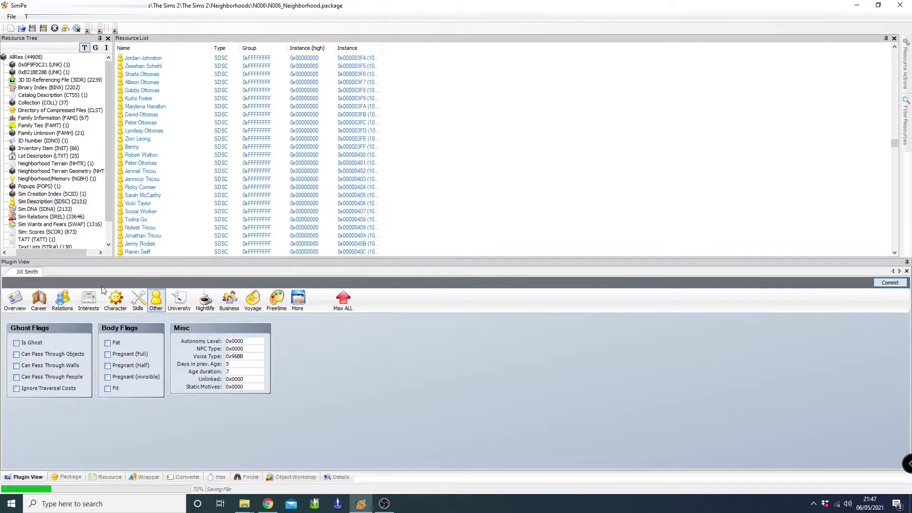
Reselect the child Jill Smith and open her character file N006_User01519.package
left_click(17, 300)
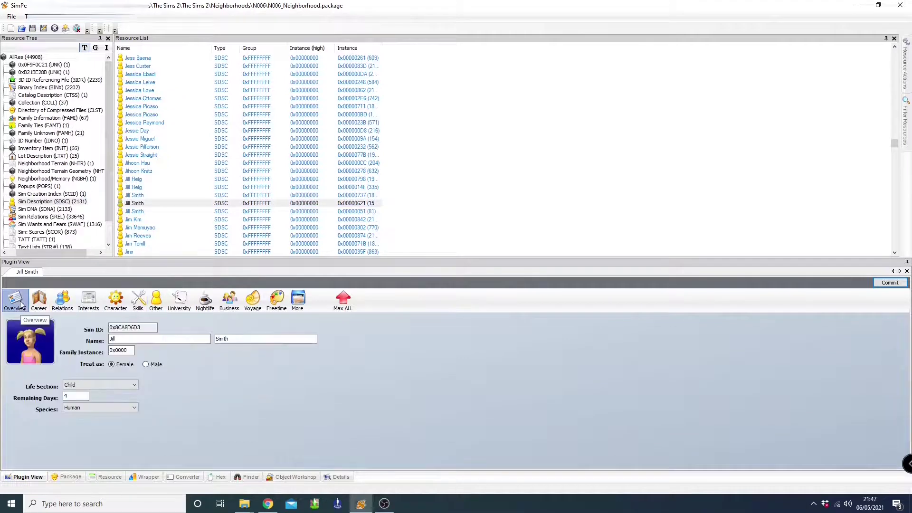
left_click(137, 212)
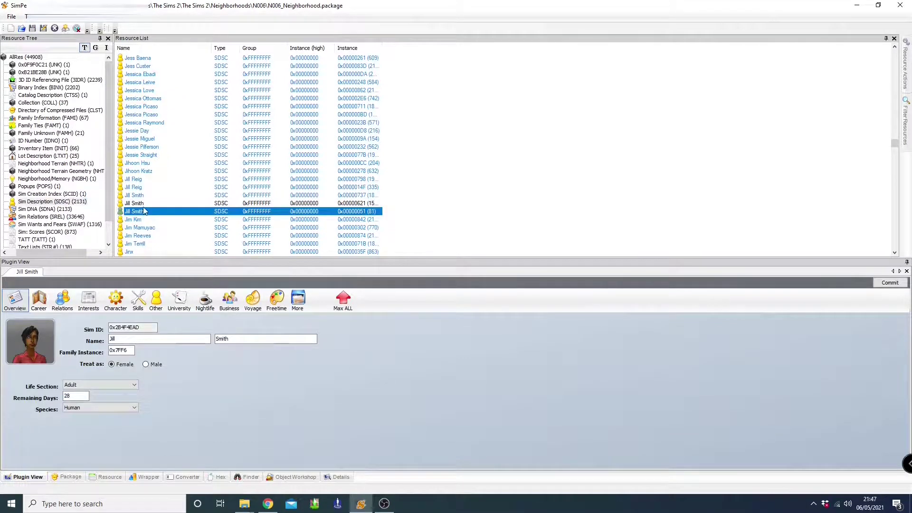
left_click(144, 205)
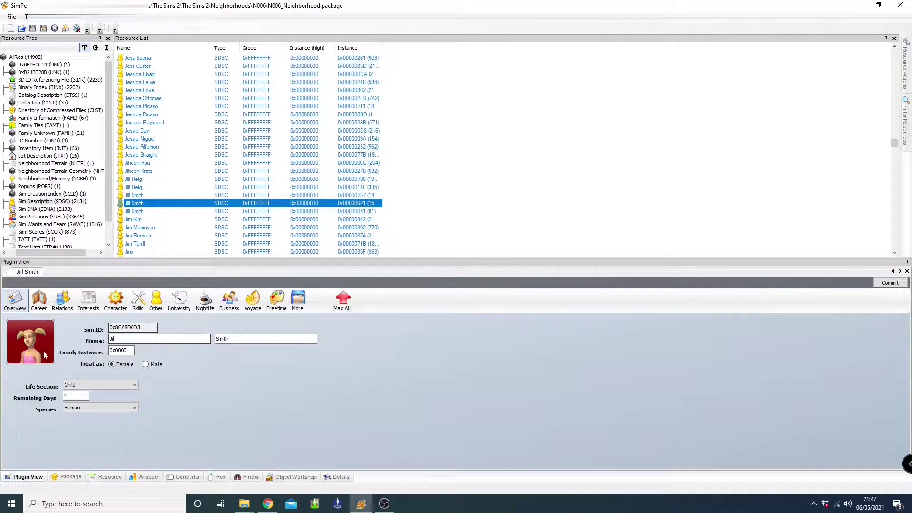
left_click(299, 303)
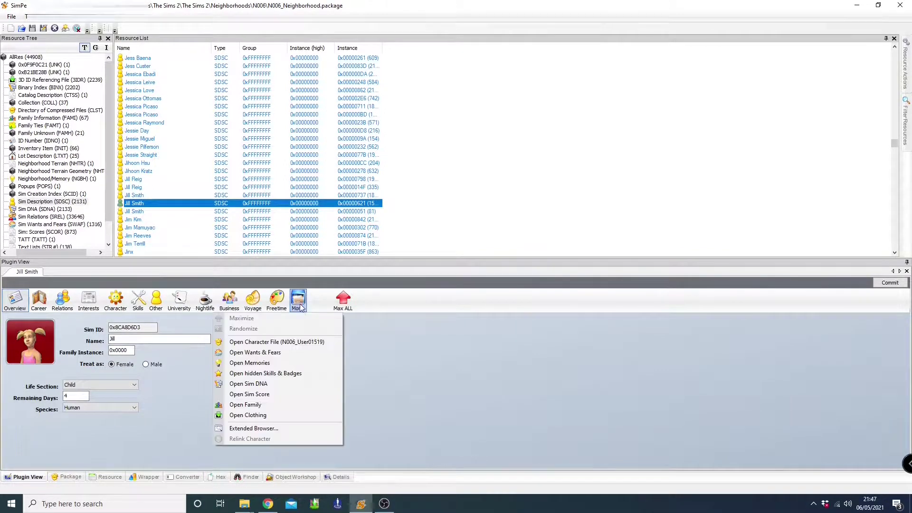
left_click(287, 340)
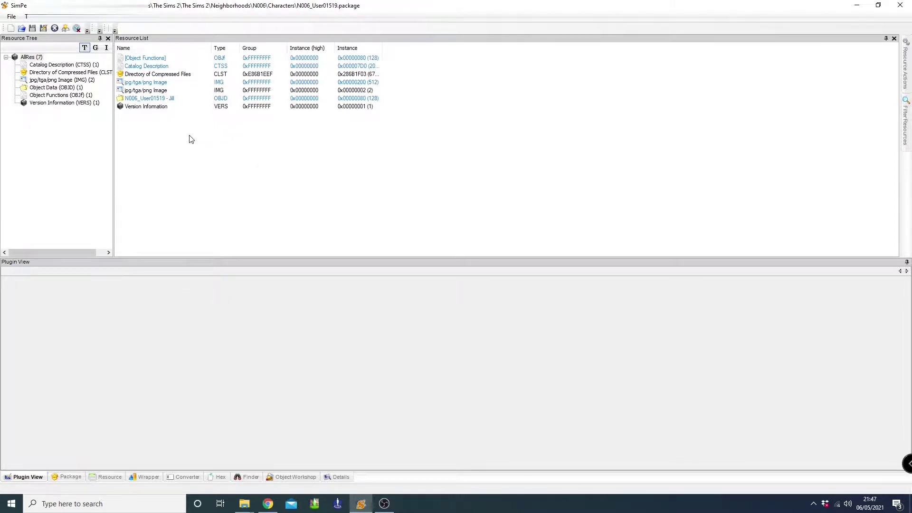
right_click(137, 134)
Add the eight .5gn files from the extracted Geometric Node folder to the package
left_click(149, 140)
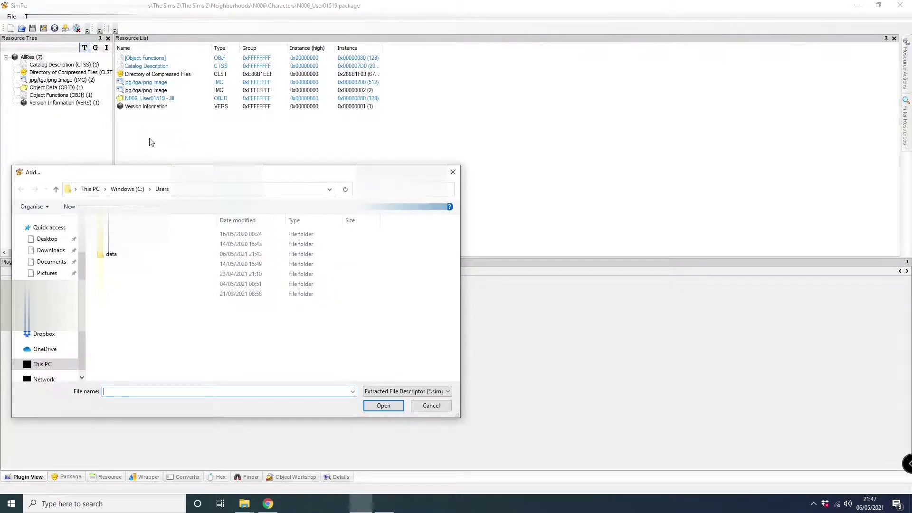
double_click(111, 254)
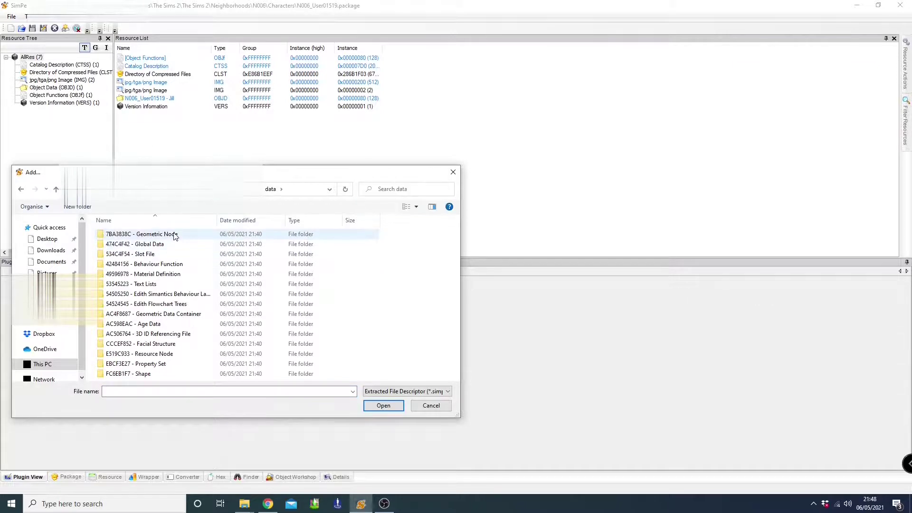
left_click(179, 237)
double_click(179, 237)
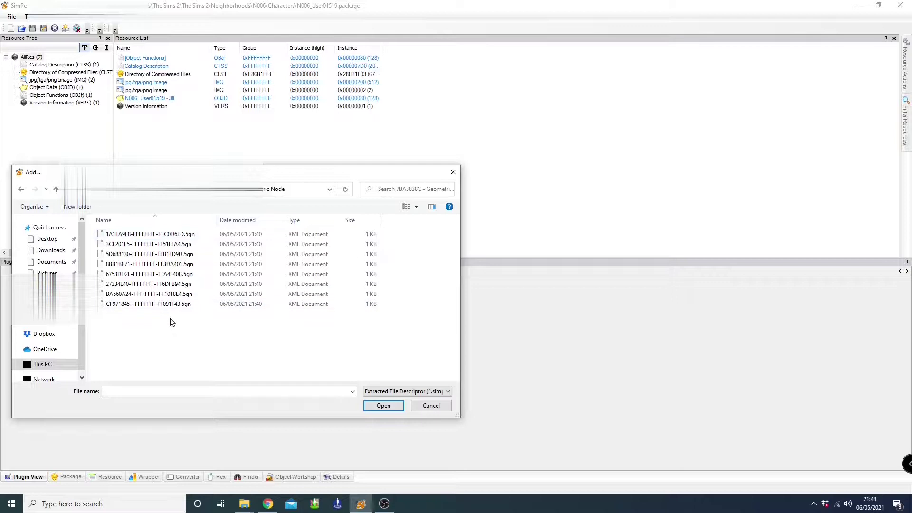
left_click_drag(162, 319, 196, 243)
left_click(376, 405)
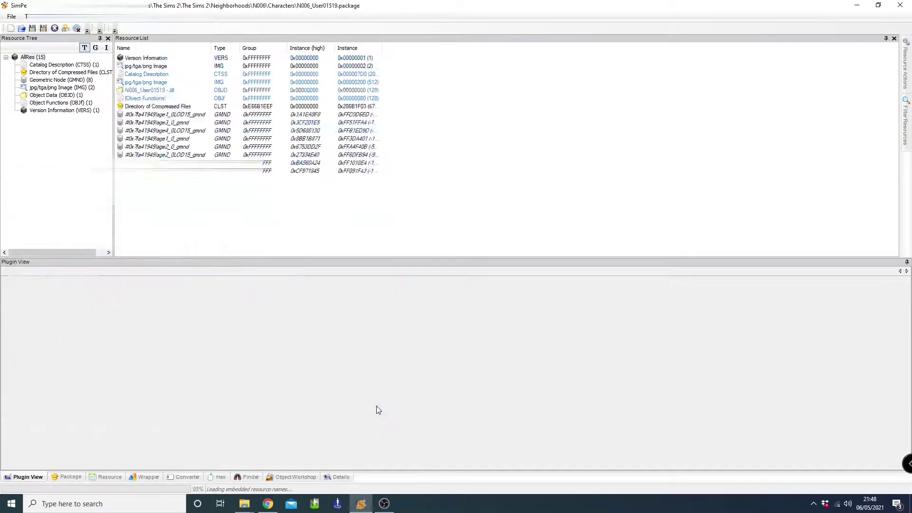
Add the Global Data .simpe file from its extracted folder
right_click(133, 165)
left_click(142, 207)
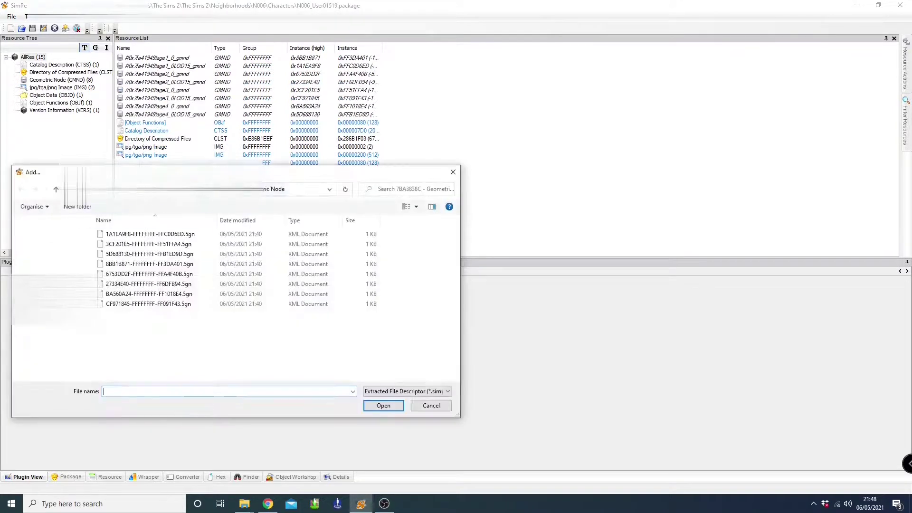
left_click(55, 189)
double_click(167, 244)
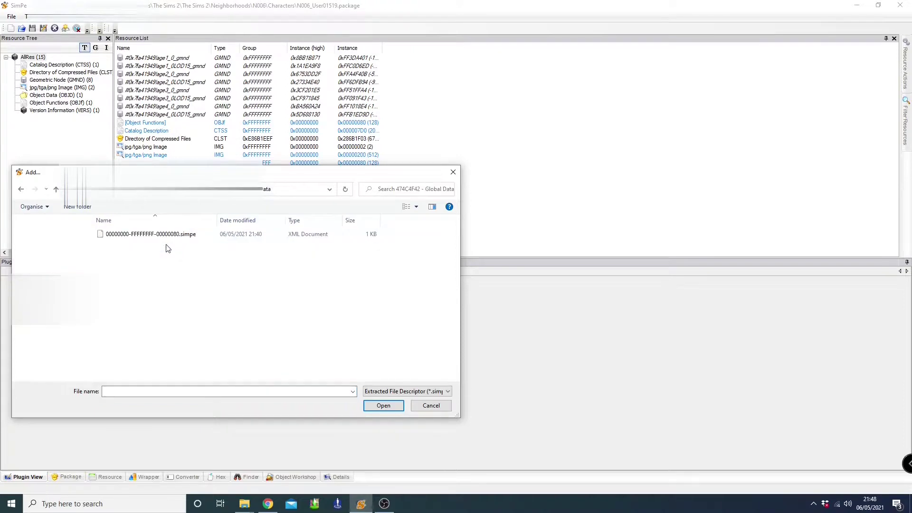
double_click(161, 236)
Add the remaining extracted resource folders, bringing the package to 62 resources
right_click(161, 220)
left_click(177, 230)
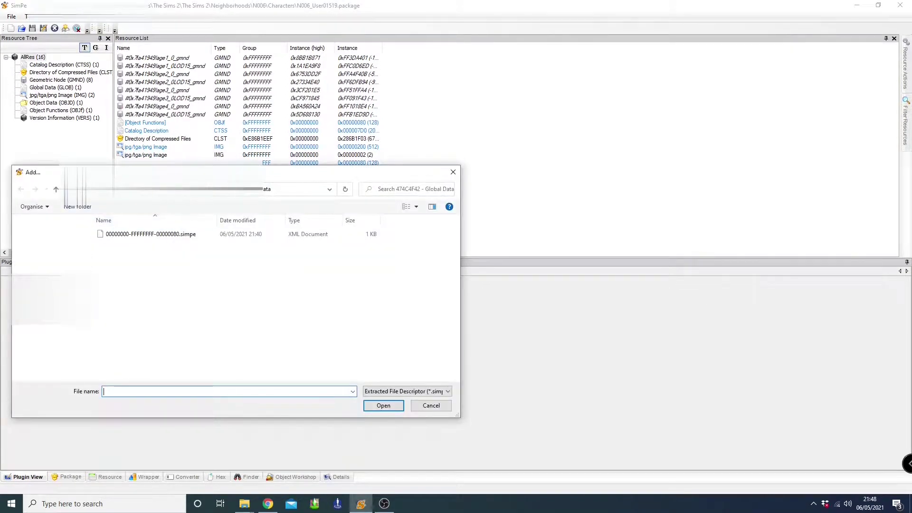
left_click(55, 189)
left_click(143, 257)
left_click(383, 405)
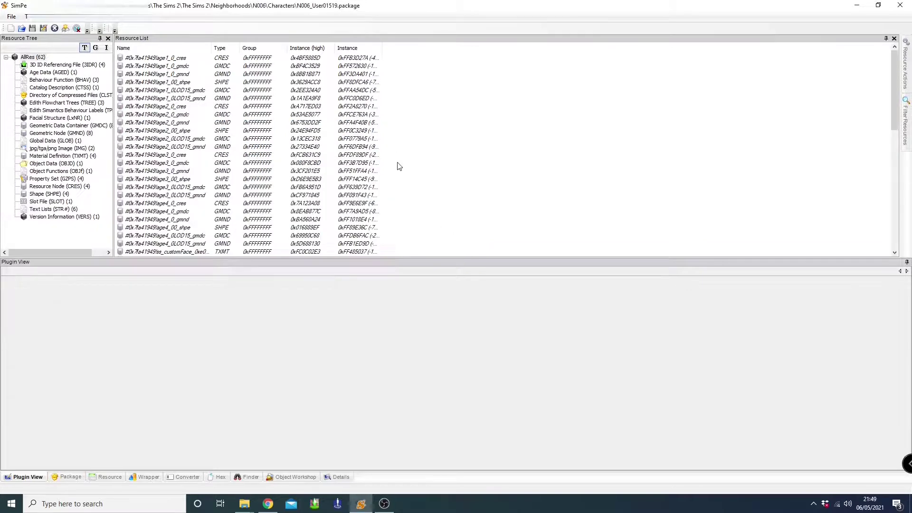
Save the N006_User01519 package and scroll the Resource List to verify the 62 resources
left_click(33, 28)
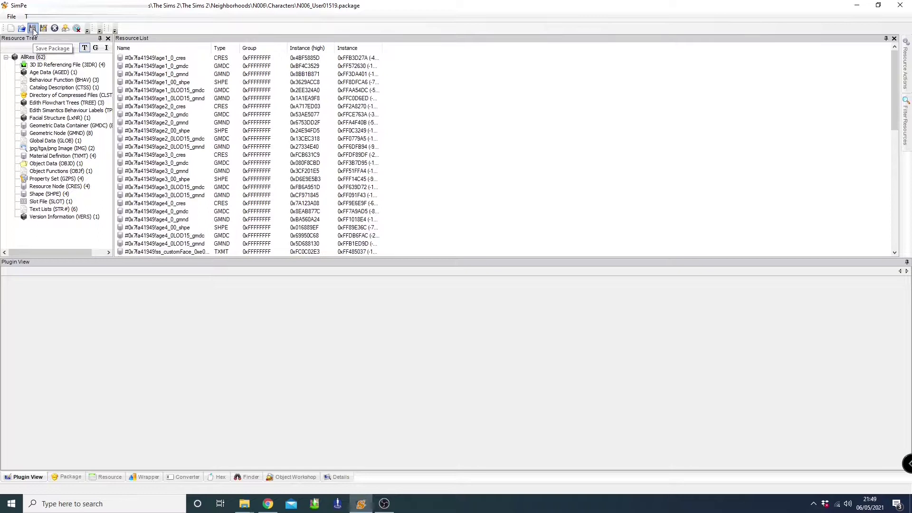
scroll(301, 149, "down", 3)
scroll(300, 150, "down", 10)
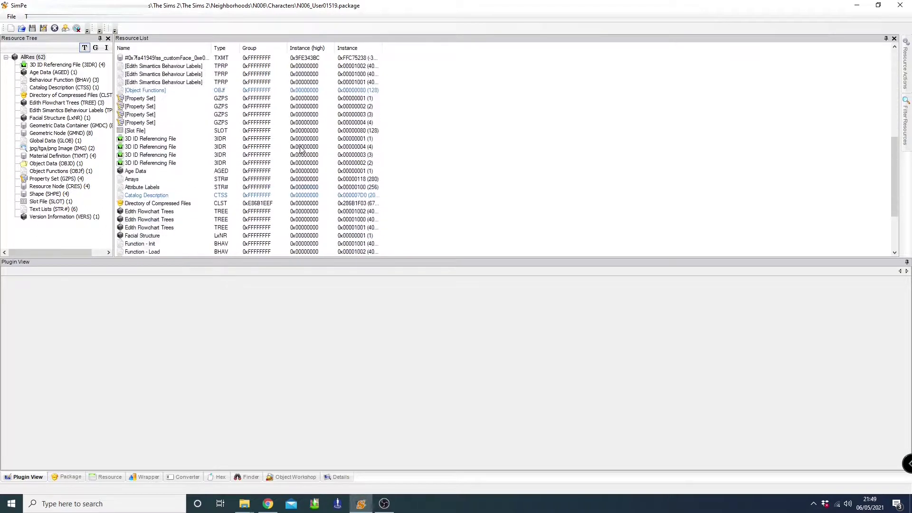
scroll(300, 150, "up", 3)
scroll(301, 150, "up", 10)
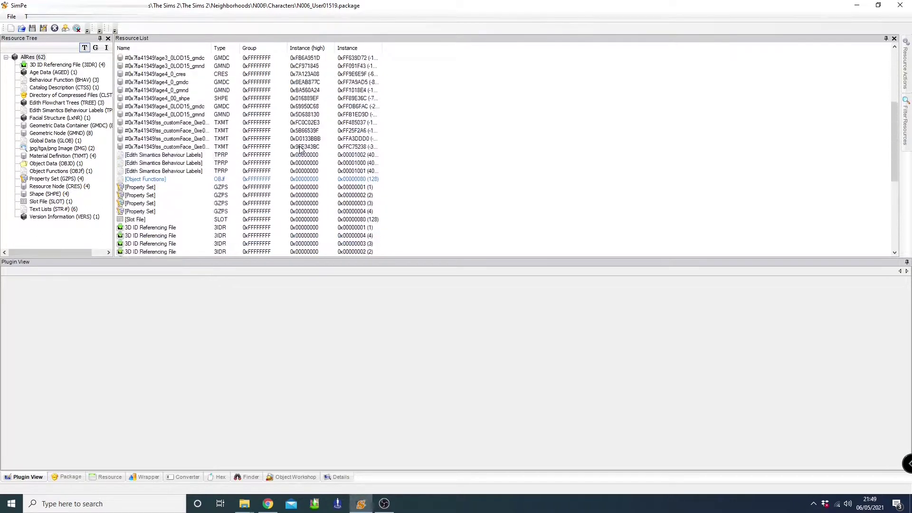
scroll(283, 138, "down", 10)
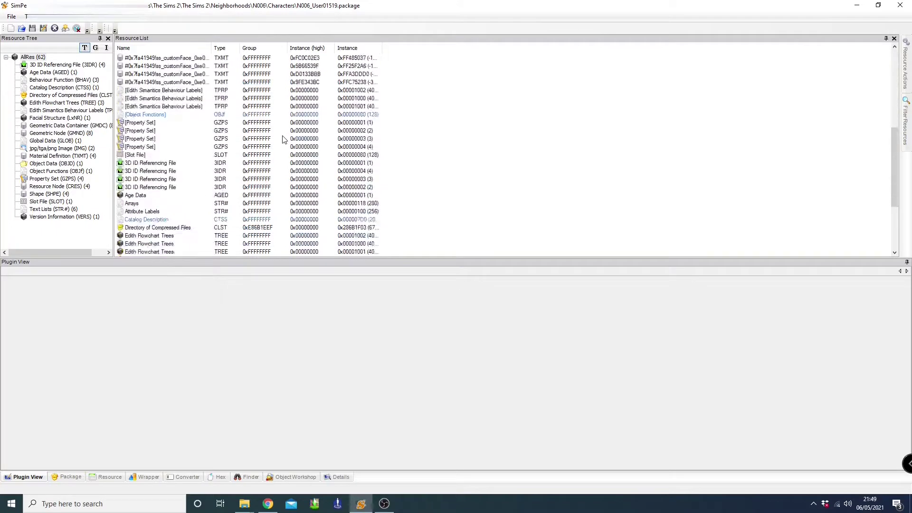
scroll(280, 144, "up", 10)
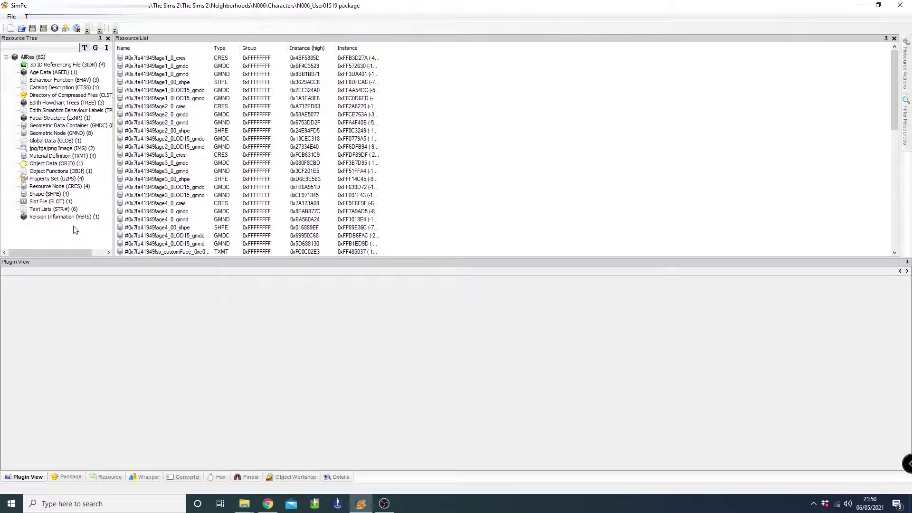
Open the Object Data (OBJD) resource and set its Obj. Type to Person
left_click(78, 166)
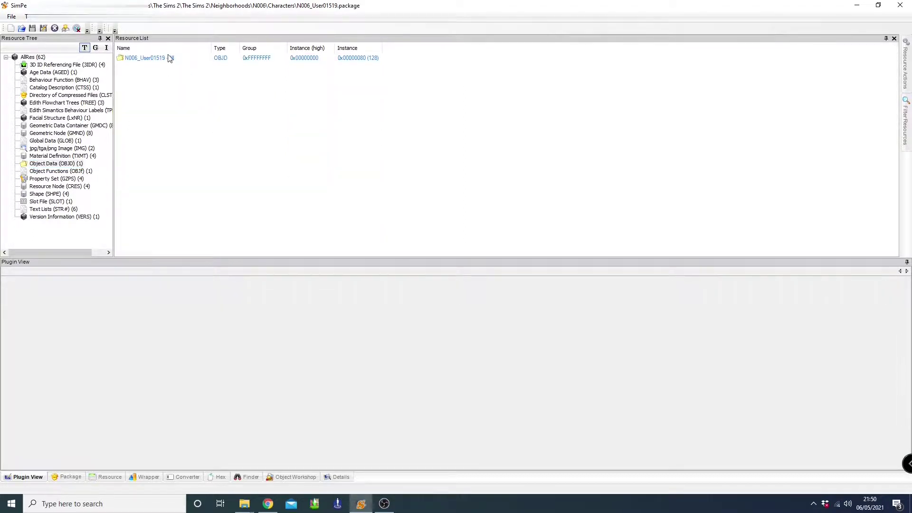
left_click(168, 58)
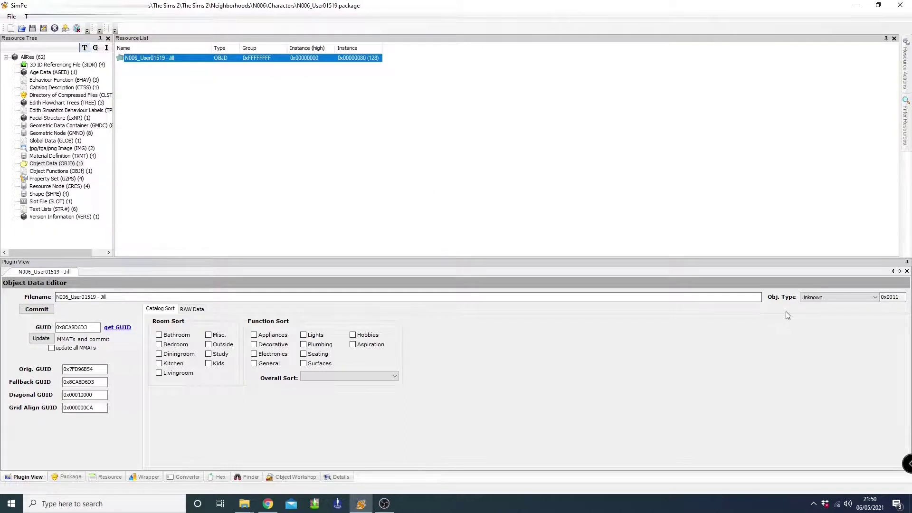
left_click(875, 297)
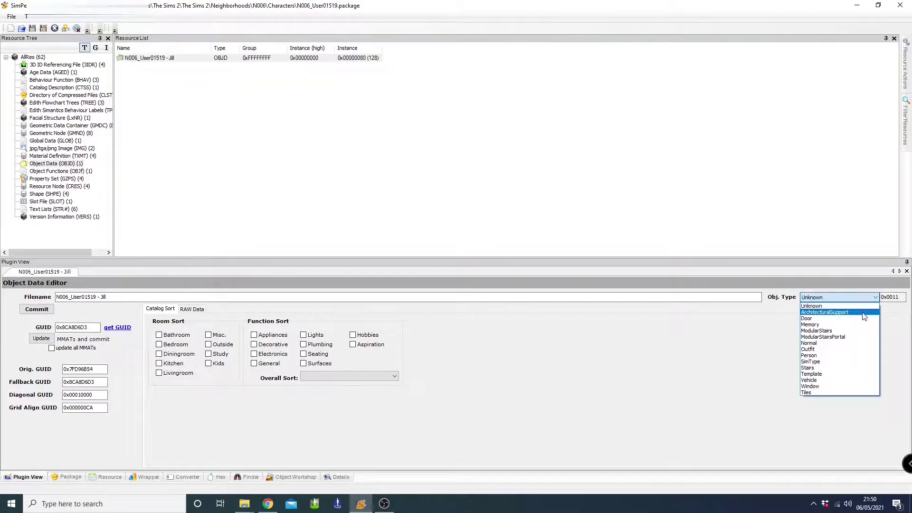
left_click(842, 356)
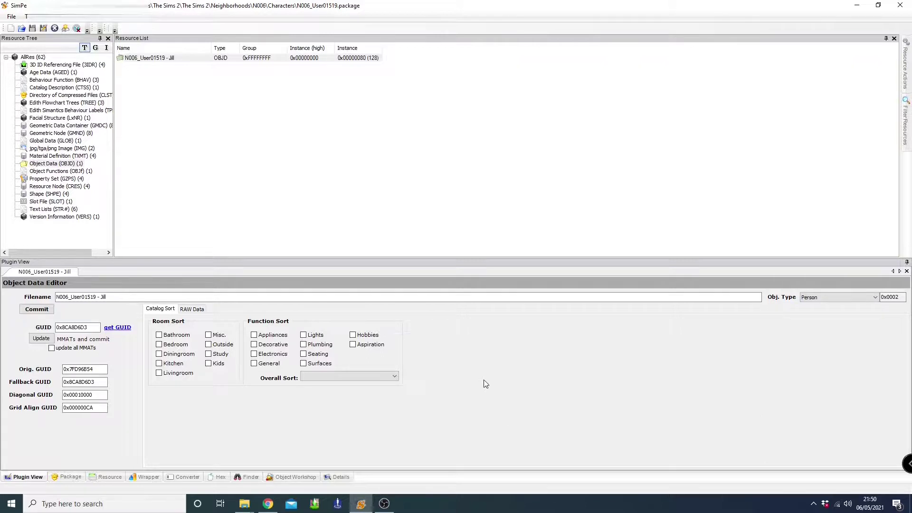
Save the package, confirm with Yes, and close the Object Data editor
left_click(33, 28)
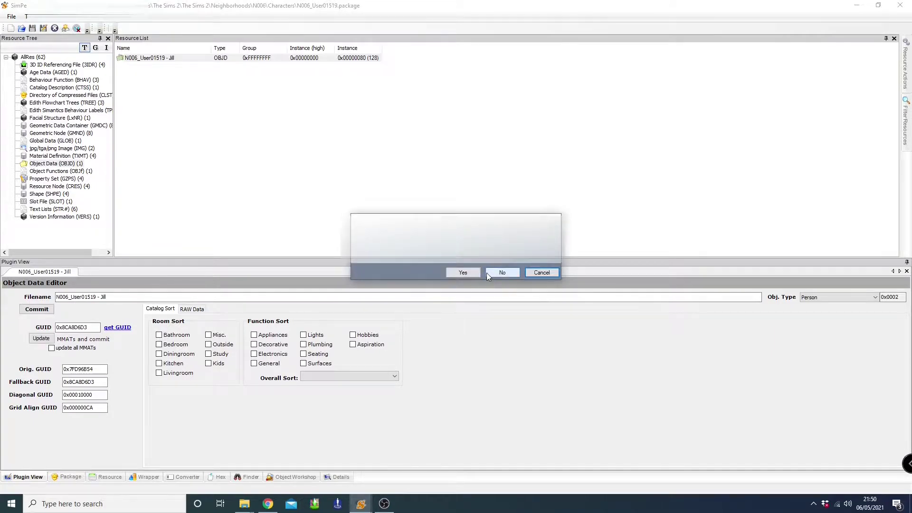
left_click(463, 273)
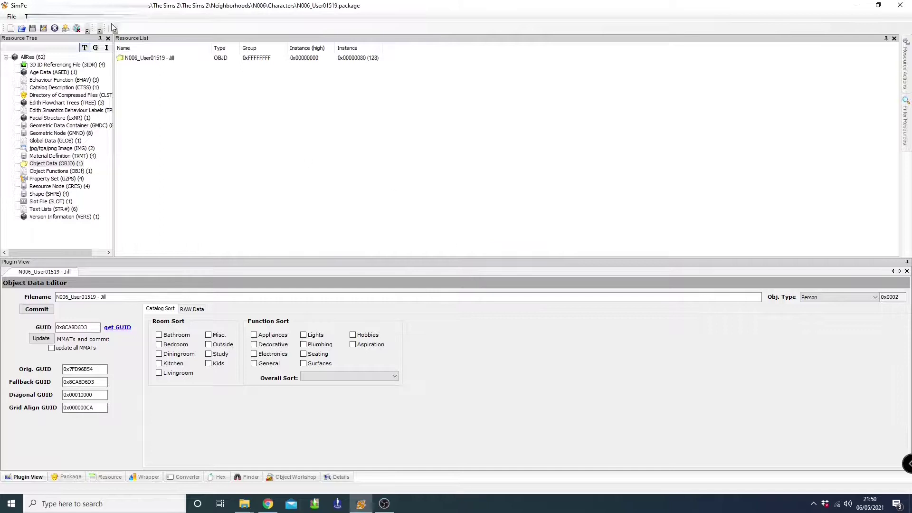
left_click(41, 29)
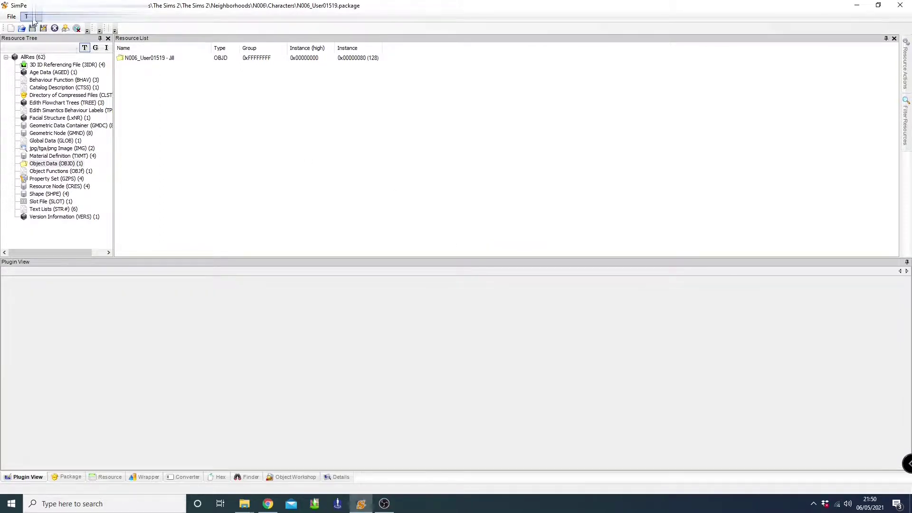
In N006_Neighborhood.package, select the child Jill Smith's entry in the Sim Description list
left_click(141, 115)
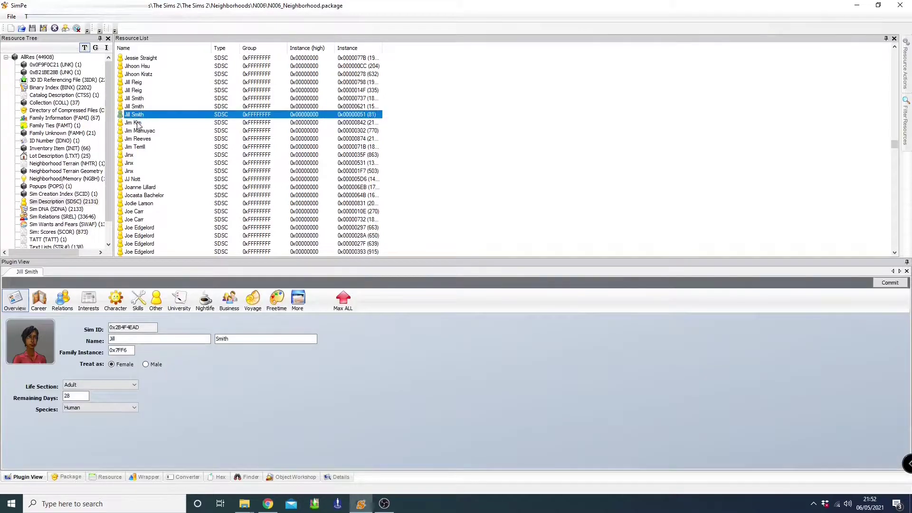
left_click(142, 107)
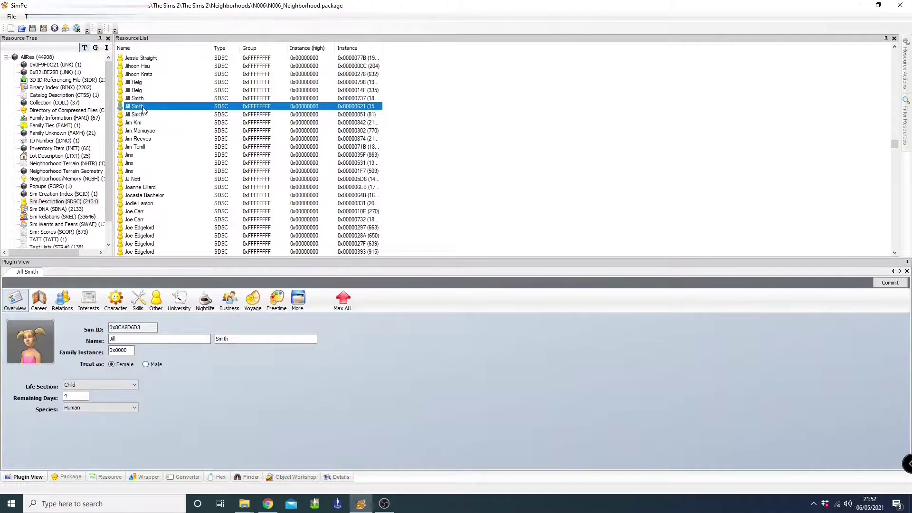